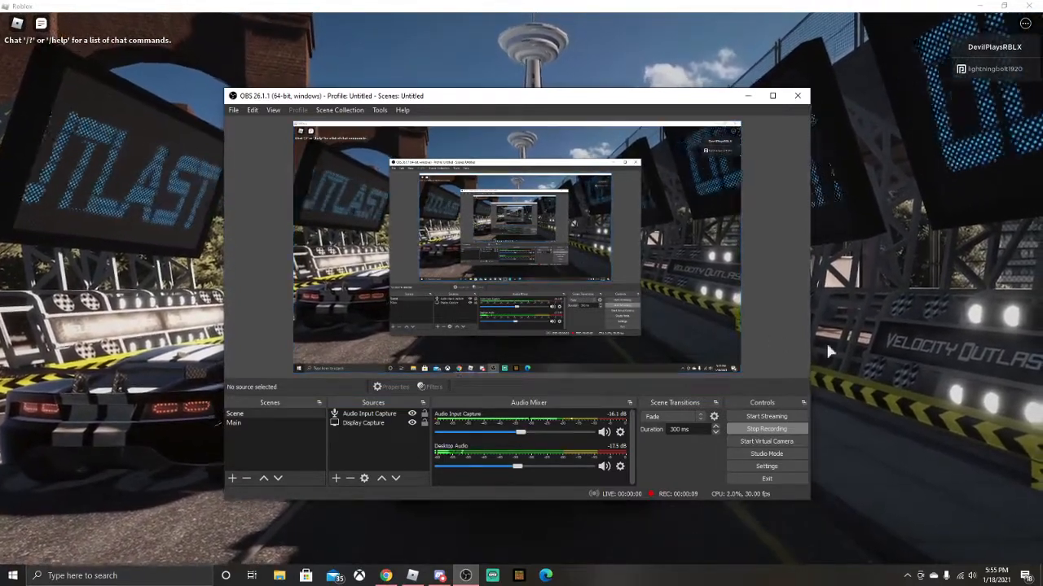
# From the Velocity Outlast page, start a new browser tab on the YouTube home page.
pyautogui.click(384, 576)
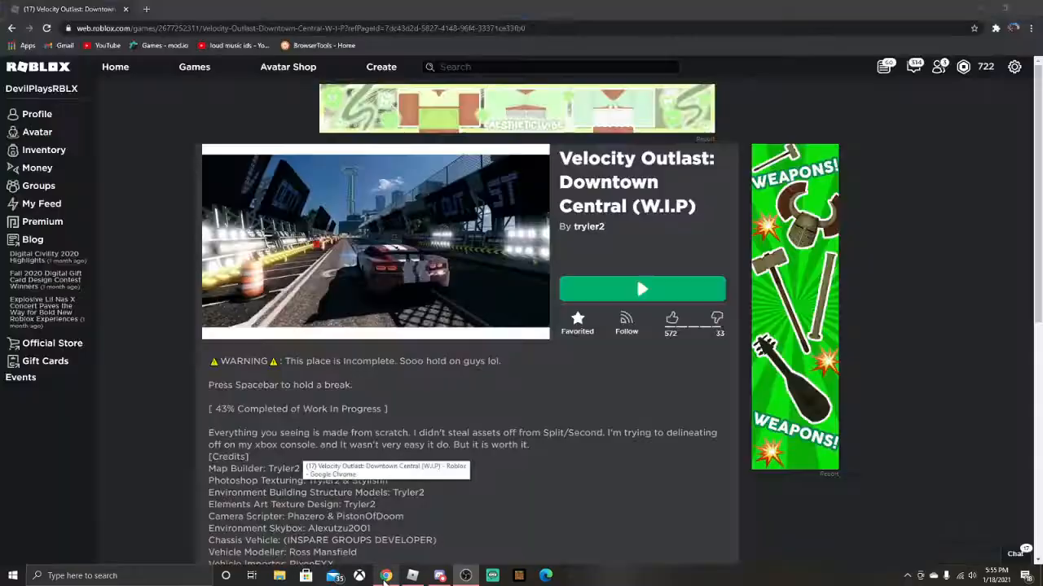
pyautogui.click(146, 9)
pyautogui.click(106, 45)
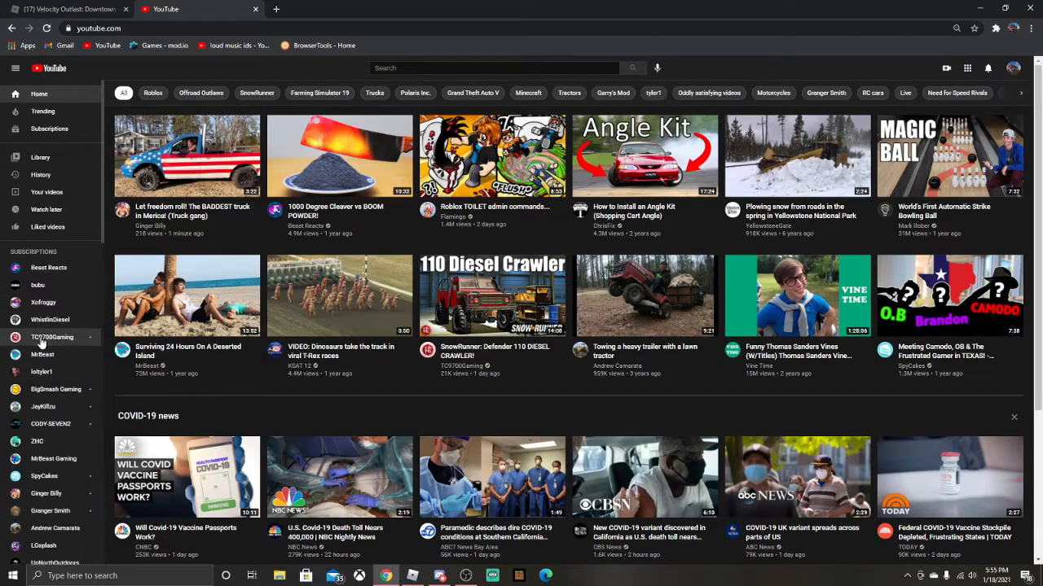
pyautogui.scroll(-1, 44, 328)
pyautogui.scroll(-3, 62, 329)
pyautogui.scroll(-3, 57, 359)
pyautogui.scroll(-3, 49, 390)
pyautogui.scroll(-1, 36, 408)
pyautogui.scroll(-2, 41, 431)
pyautogui.scroll(-2, 42, 433)
pyautogui.scroll(-2, 45, 436)
pyautogui.scroll(1, 44, 437)
pyautogui.scroll(1, 47, 408)
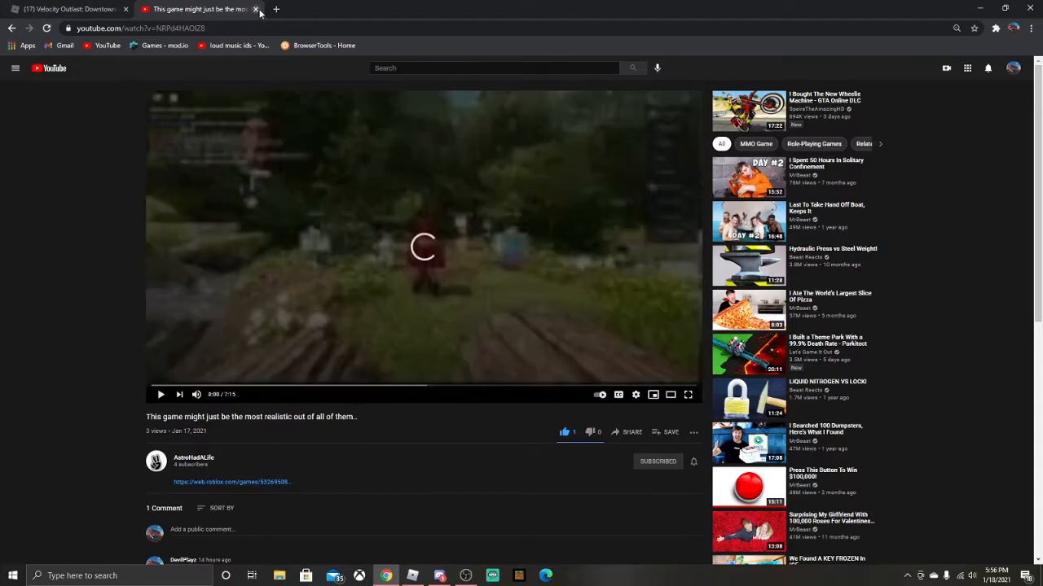
# Switch to the game page, check the running Roblox window, then return to the browser.
pyautogui.hotkey('ctrl', 'shift', 'Tab')
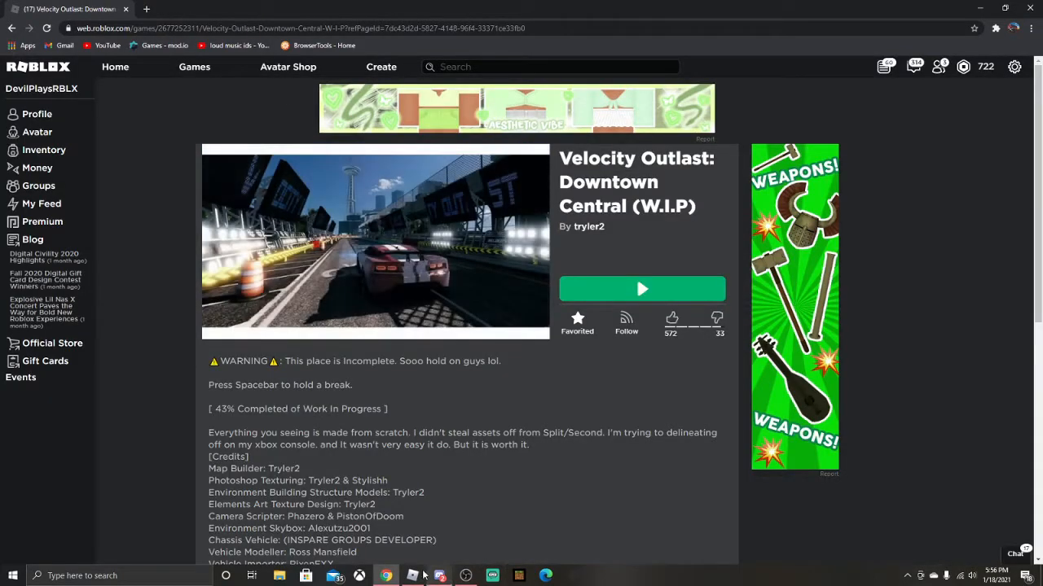
pyautogui.click(416, 576)
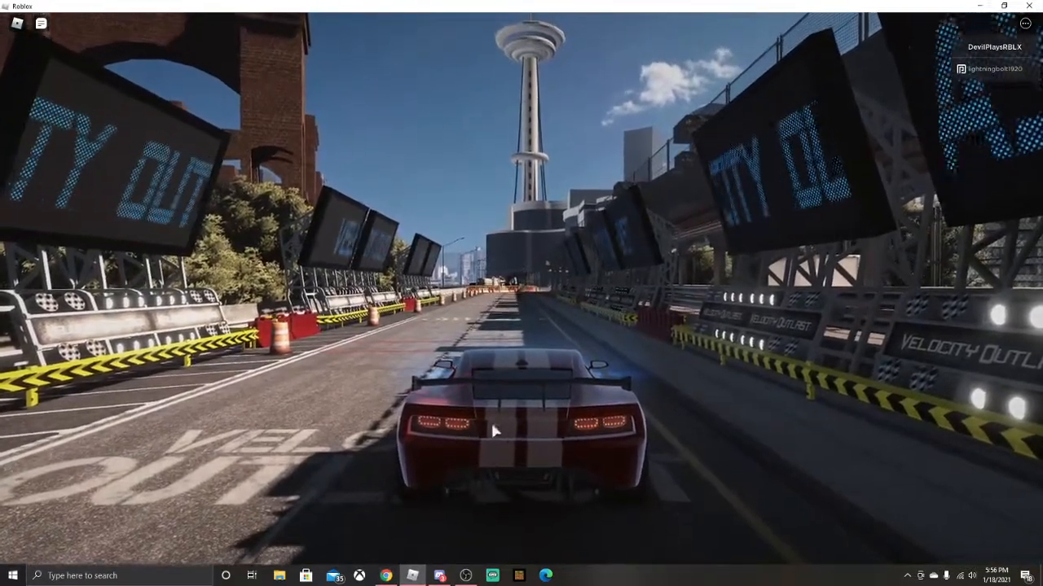
pyautogui.click(386, 576)
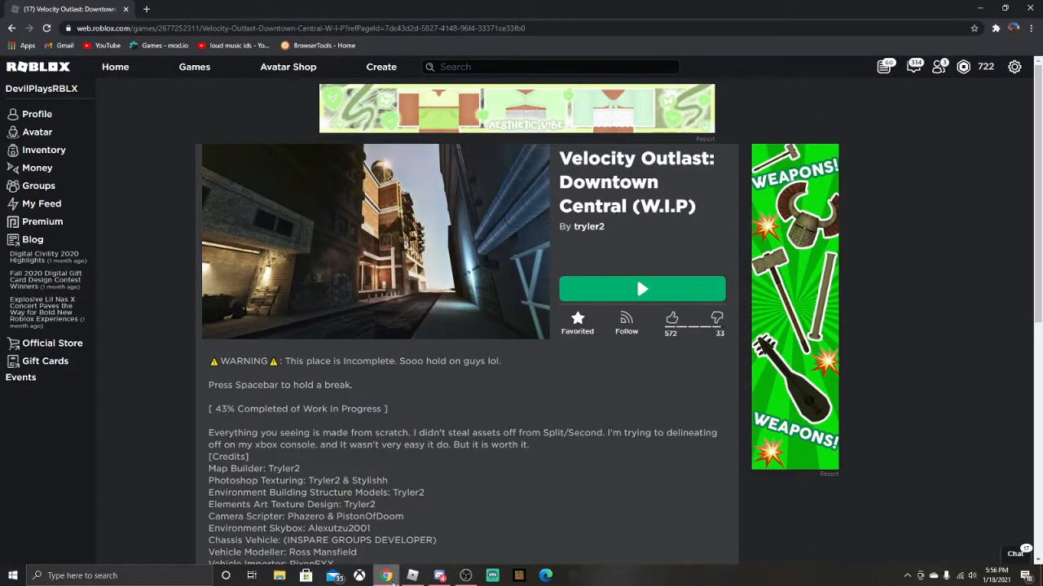
# Bring the running Velocity Outlast game window back to the front.
pyautogui.click(415, 576)
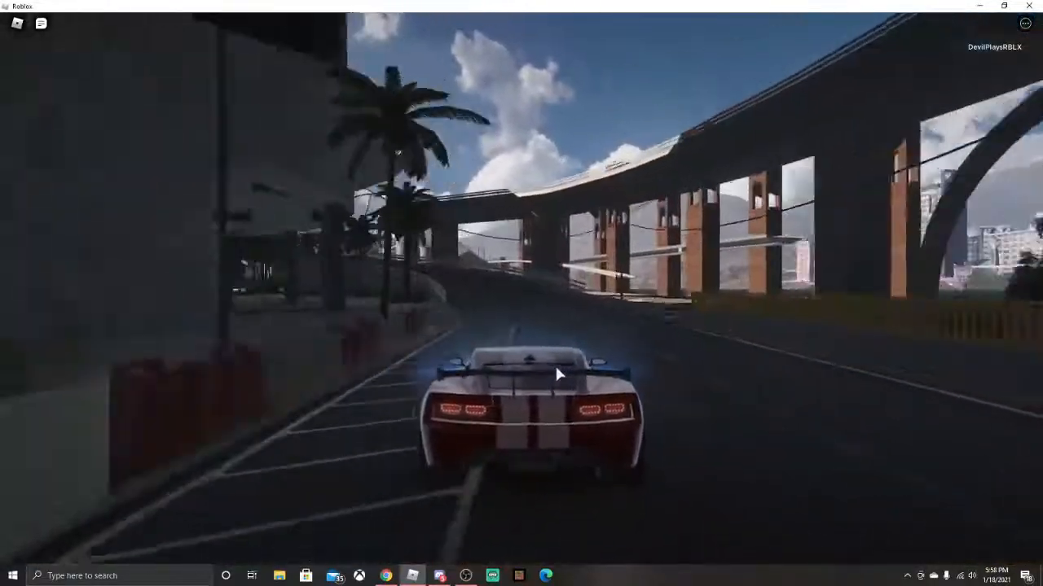
# Accelerate along the track, under the overpass and past the barriers into the scaffolding.
pyautogui.press('w')
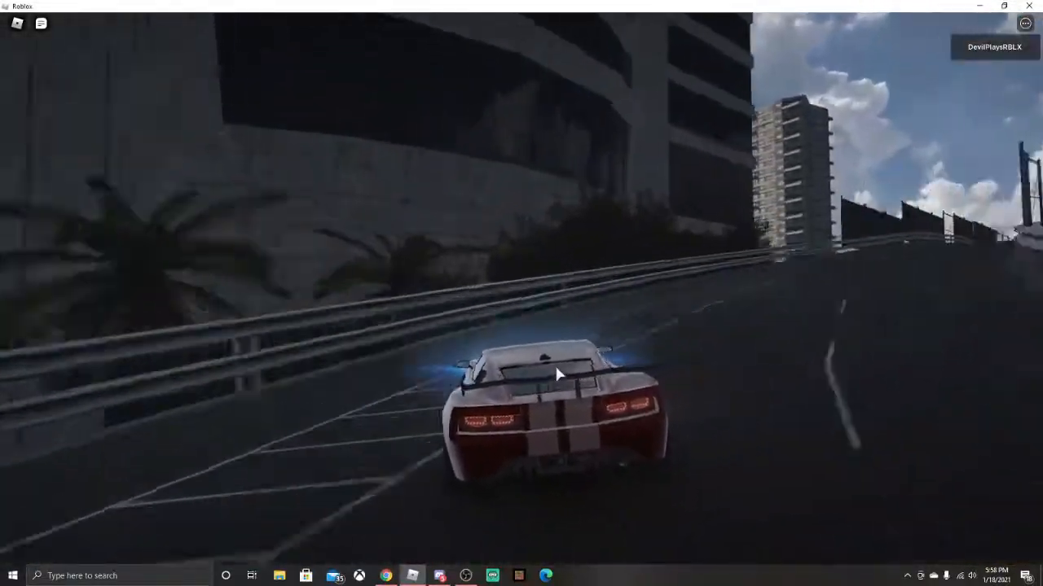
pyautogui.press('w')
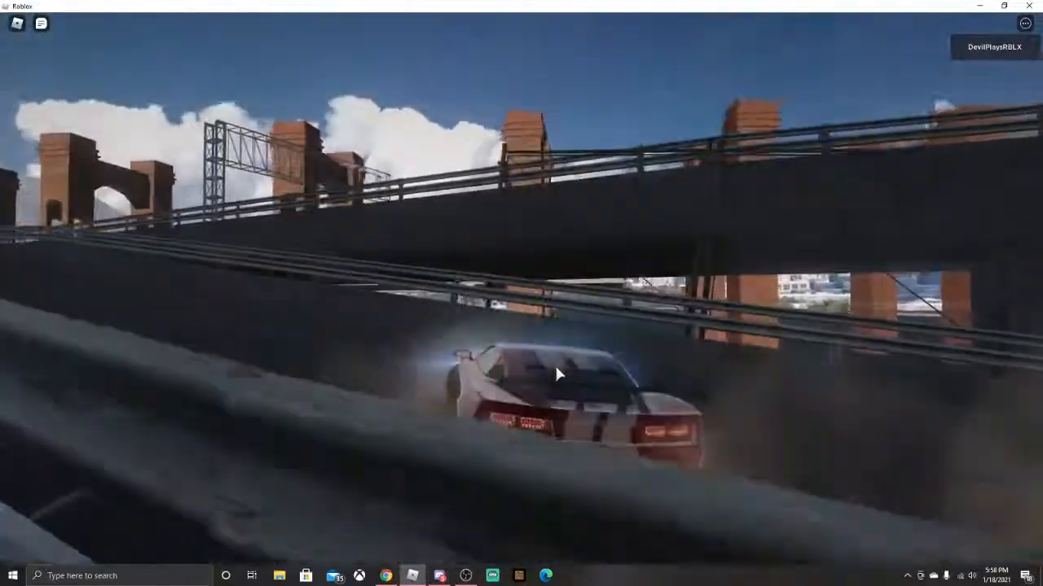
pyautogui.press('w')
pyautogui.press('w')
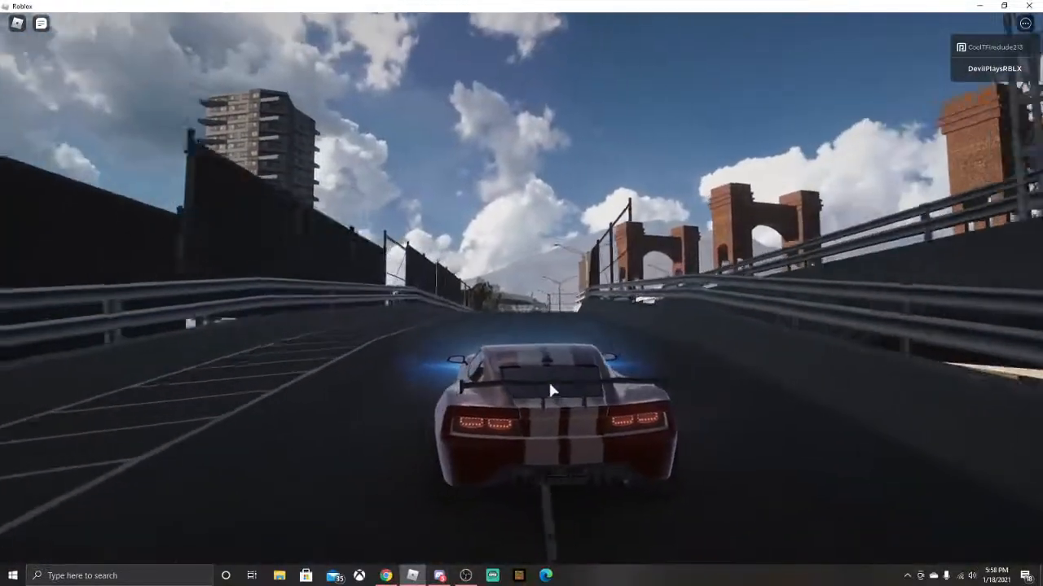
pyautogui.press('w')
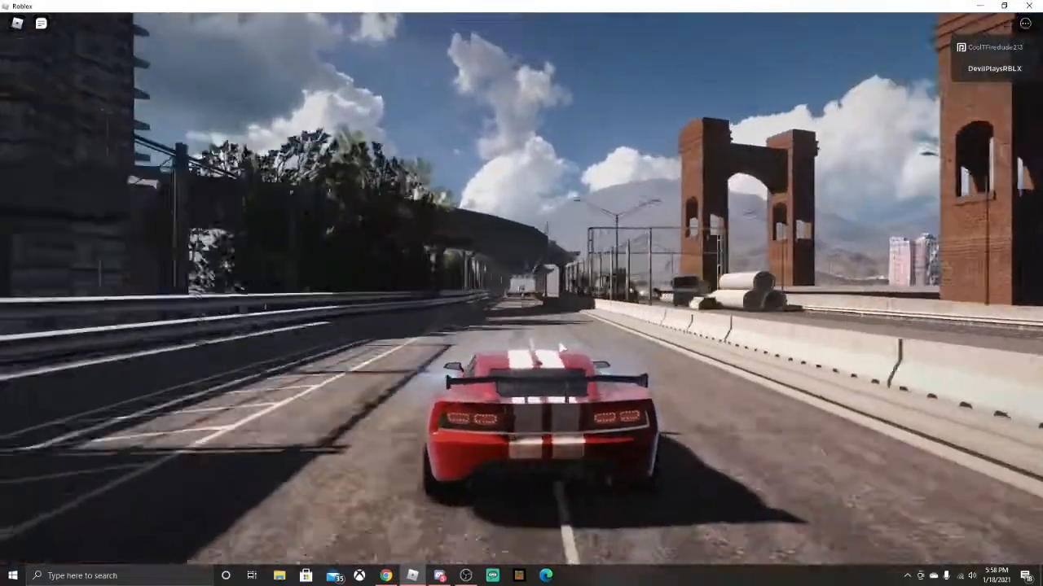
pyautogui.press('w')
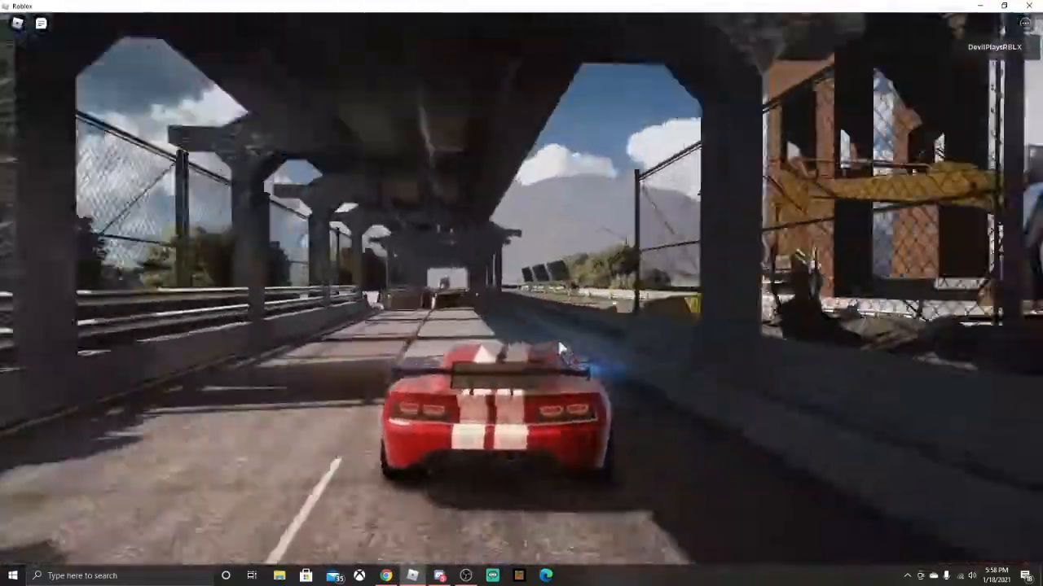
pyautogui.press('w')
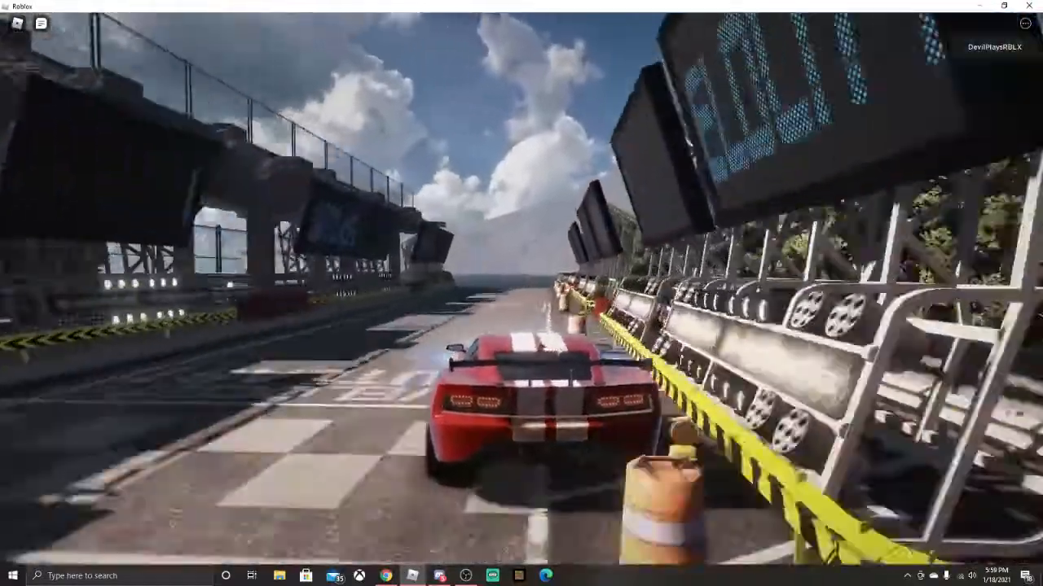
pyautogui.press('w')
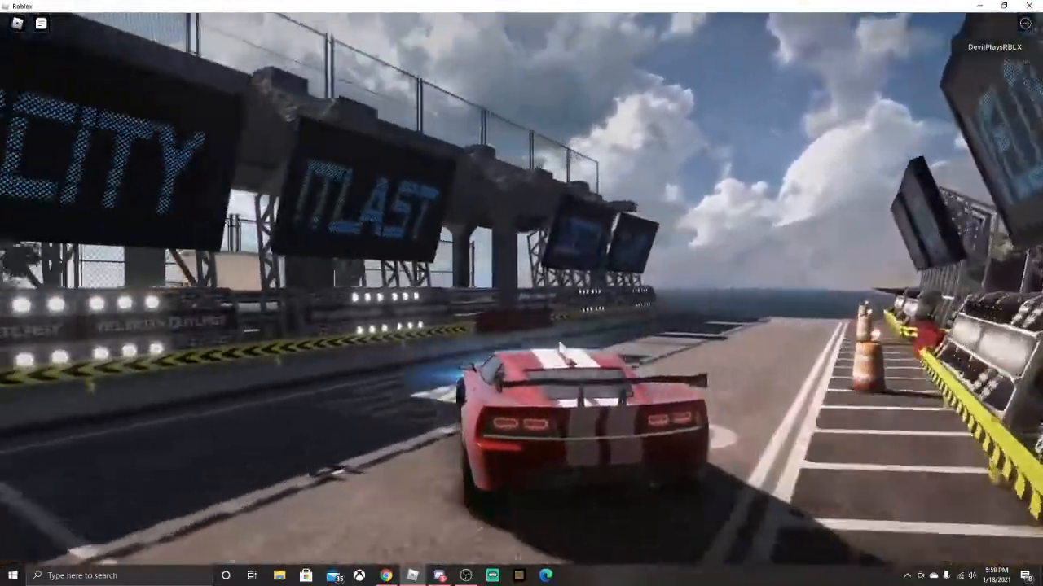
pyautogui.press('w')
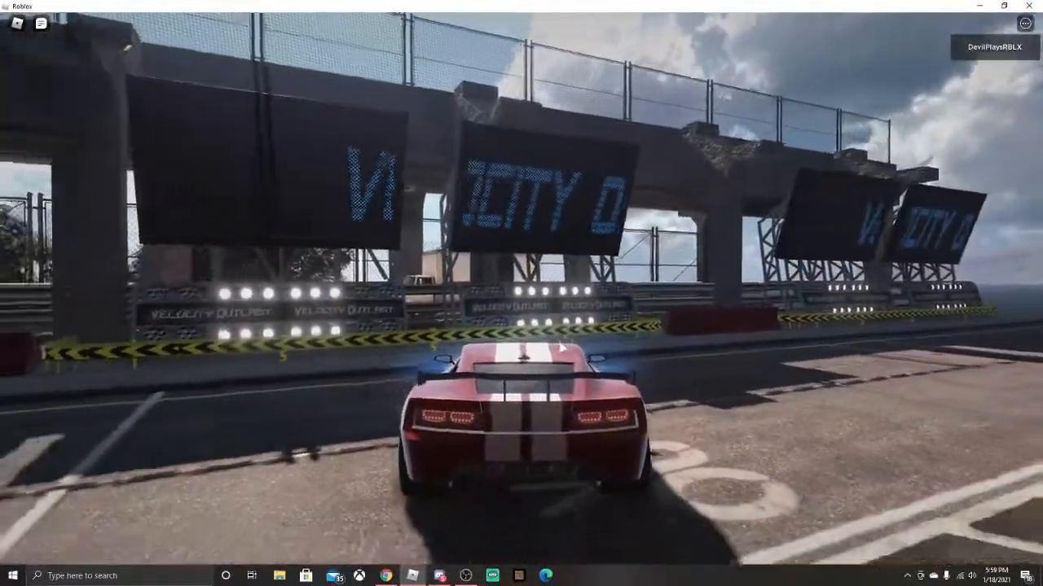
pyautogui.press('w')
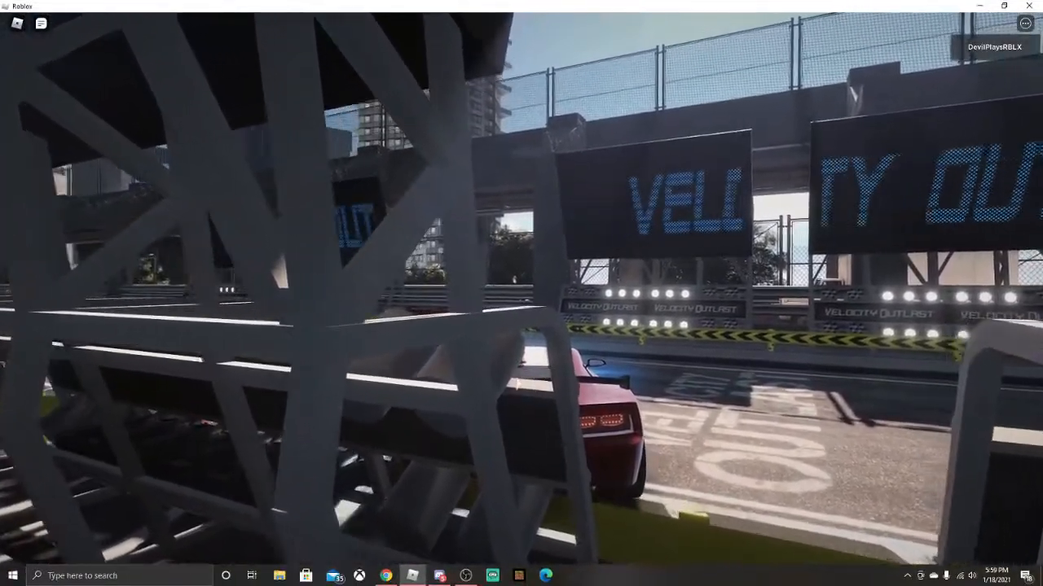
# Speed past the barrels, turn left under the overpass and cruise down the open highway.
pyautogui.press('w')
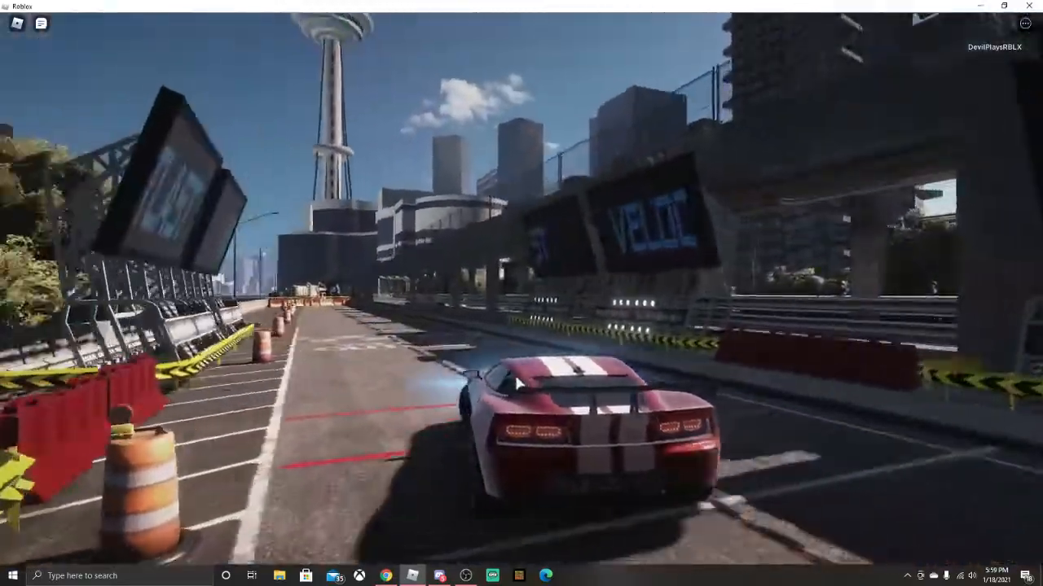
pyautogui.press('w')
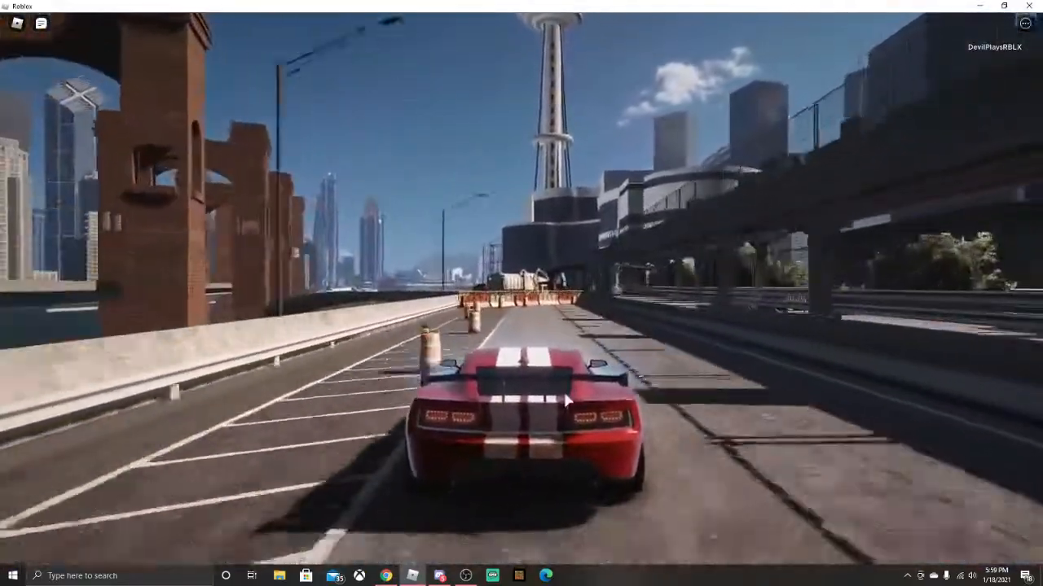
pyautogui.press('w')
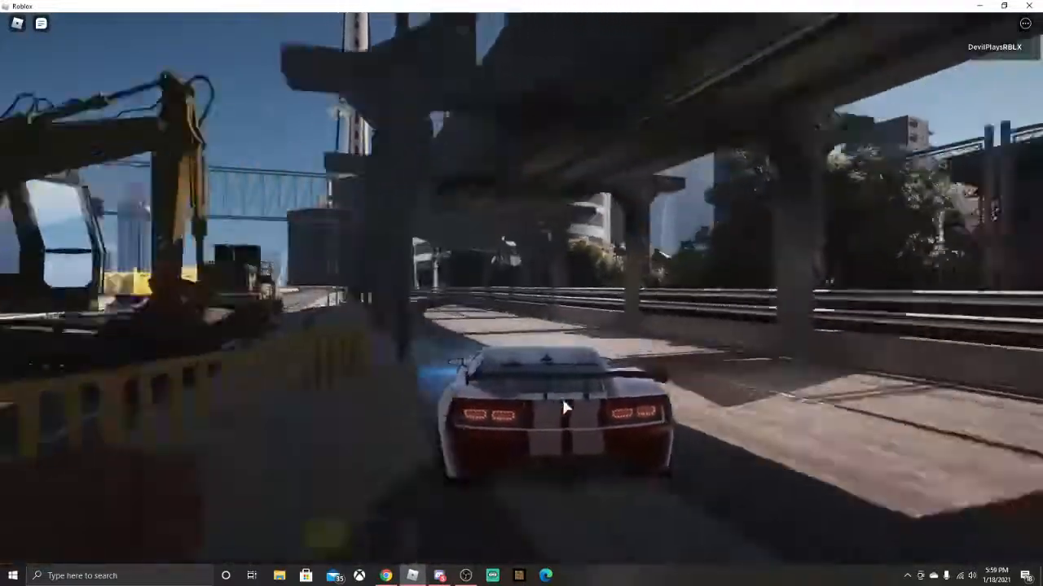
pyautogui.press('w')
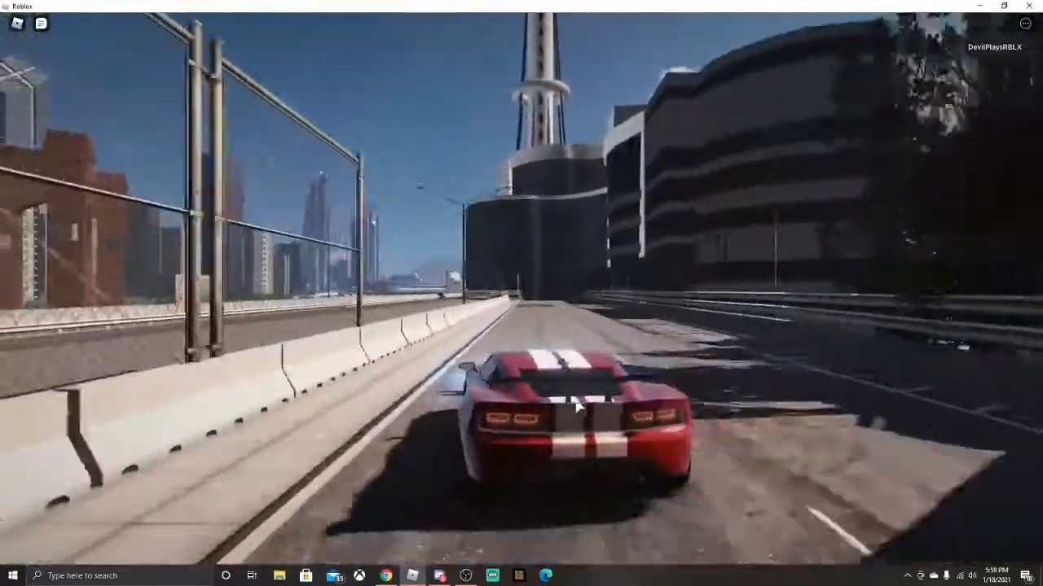
pyautogui.press('w')
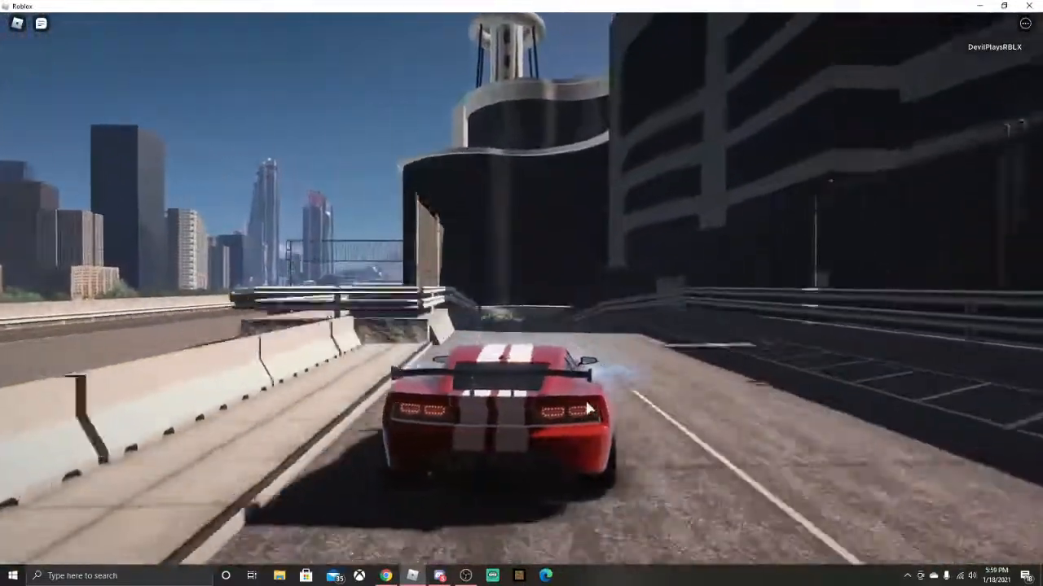
pyautogui.press('w')
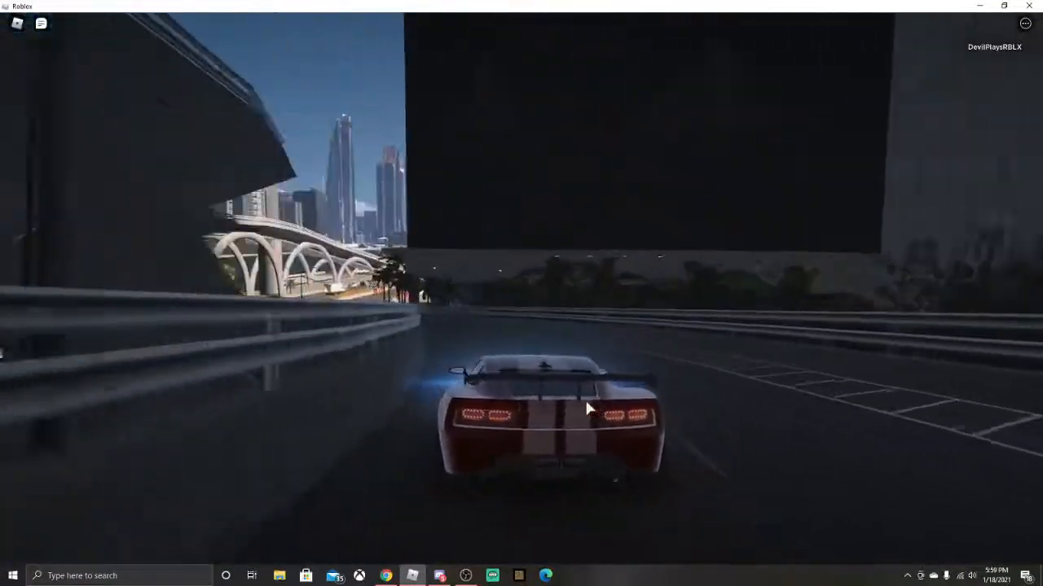
pyautogui.press('w')
pyautogui.press('w')
pyautogui.press('w')
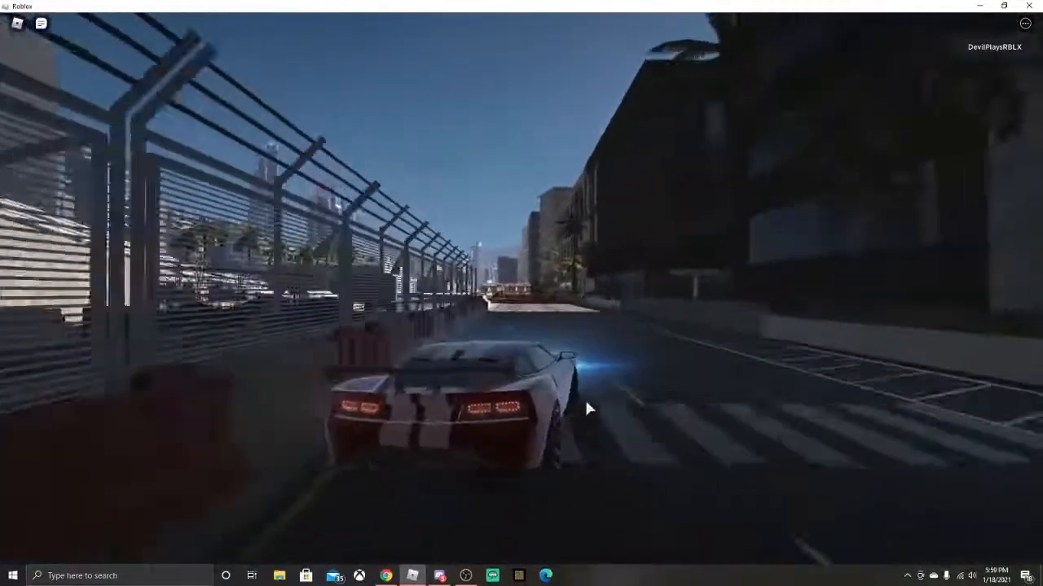
pyautogui.press('w')
pyautogui.press('w')
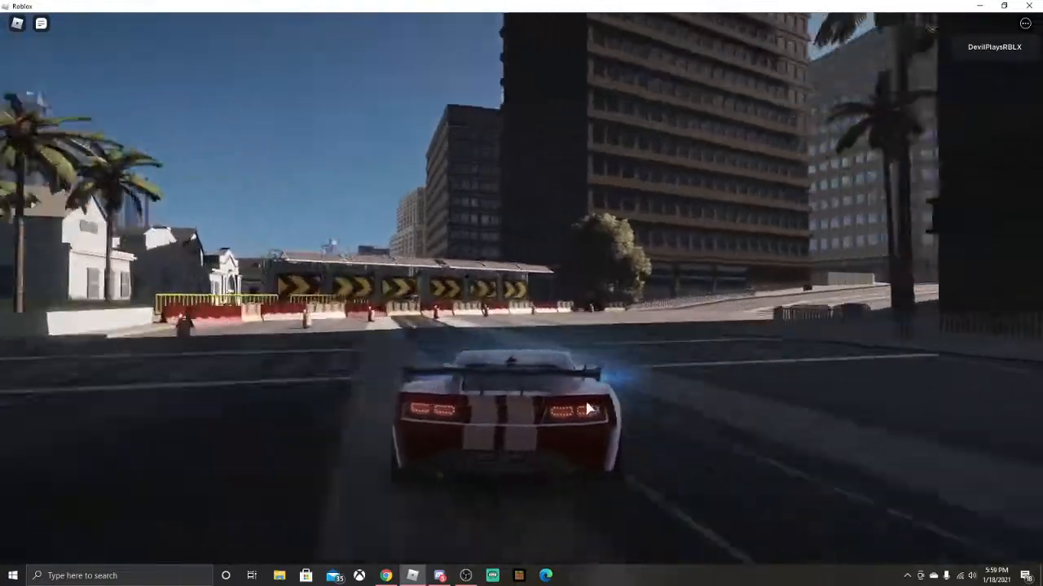
# Weave through the city turns and make the right turn onto the cross street.
pyautogui.press('w')
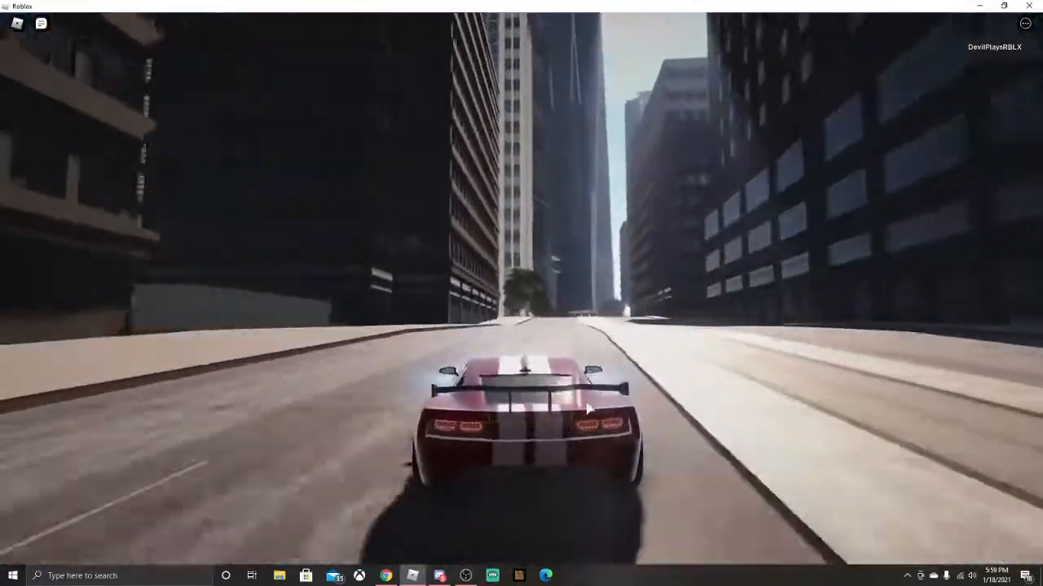
pyautogui.press('w')
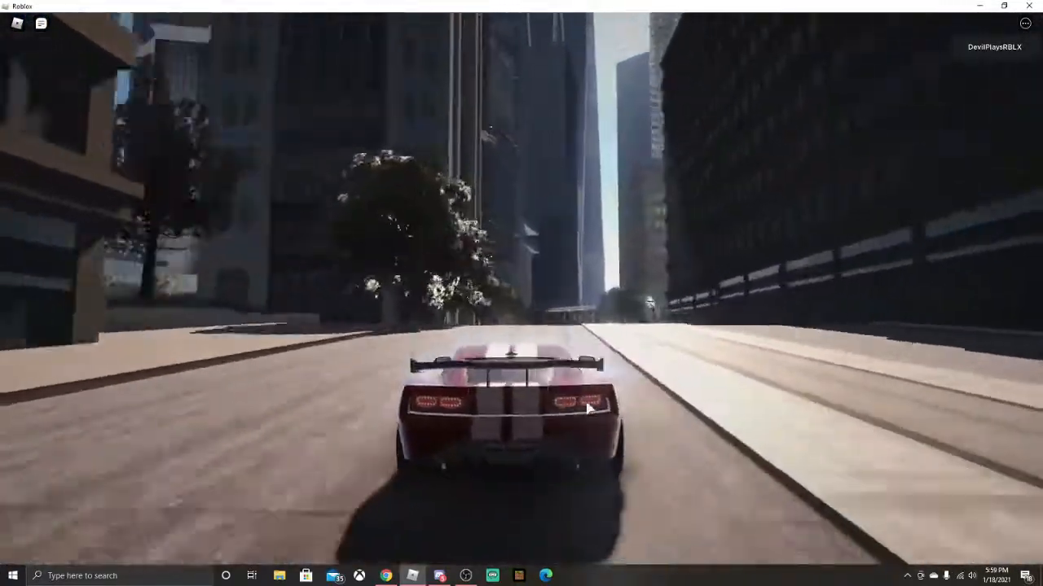
pyautogui.press('w')
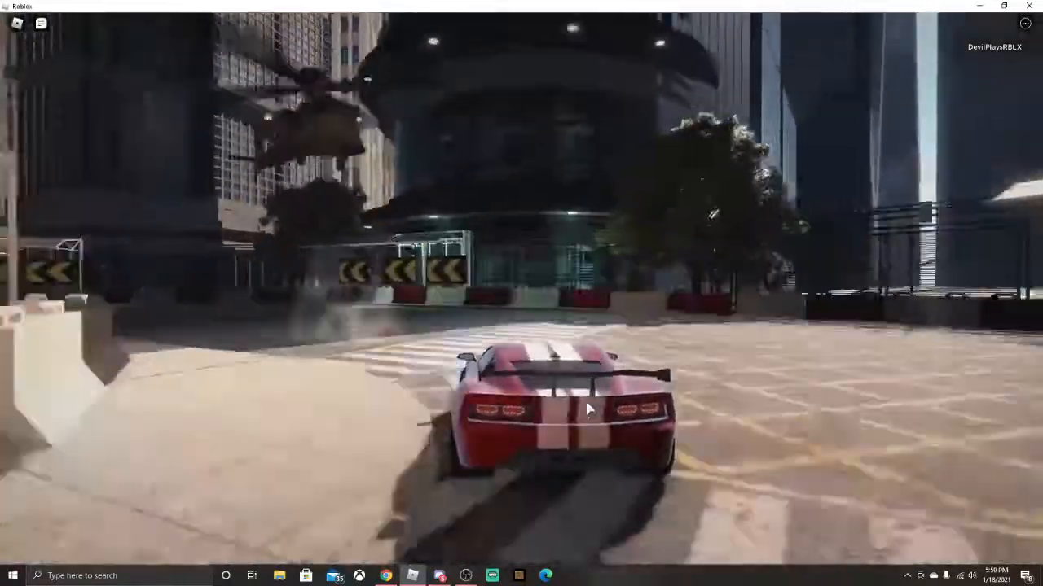
pyautogui.press('w')
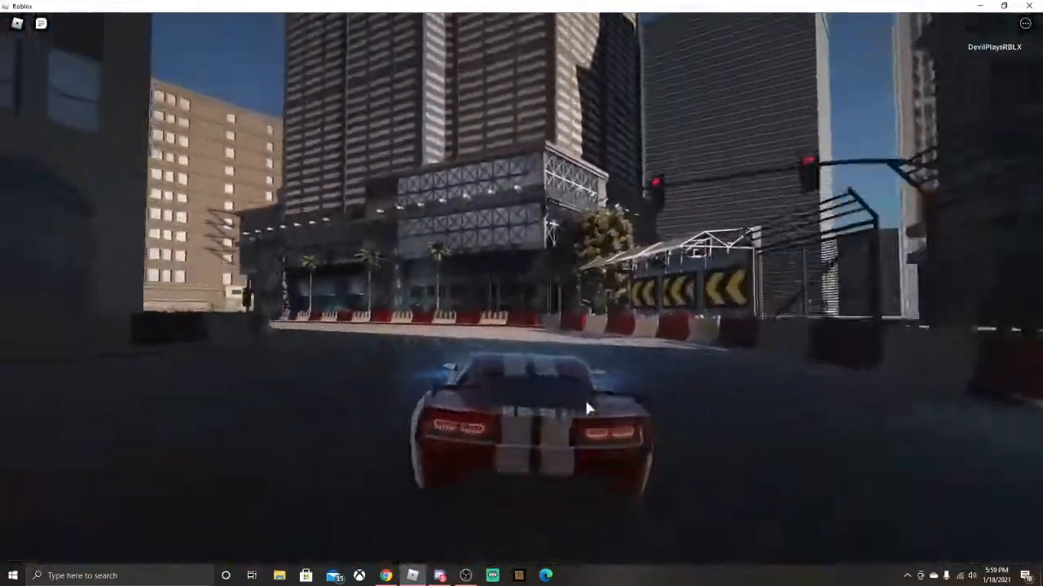
pyautogui.press('w')
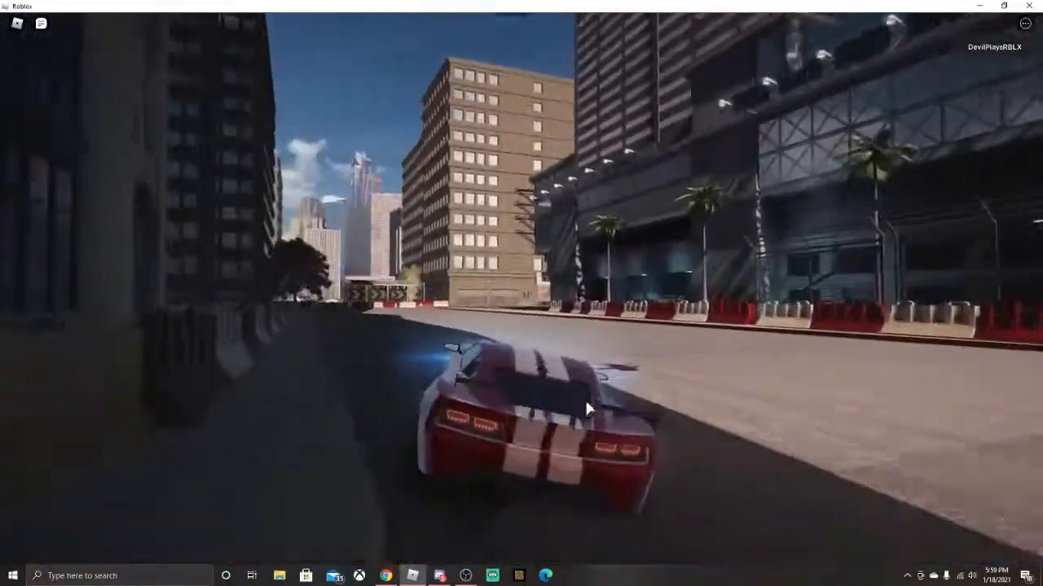
pyautogui.press('w')
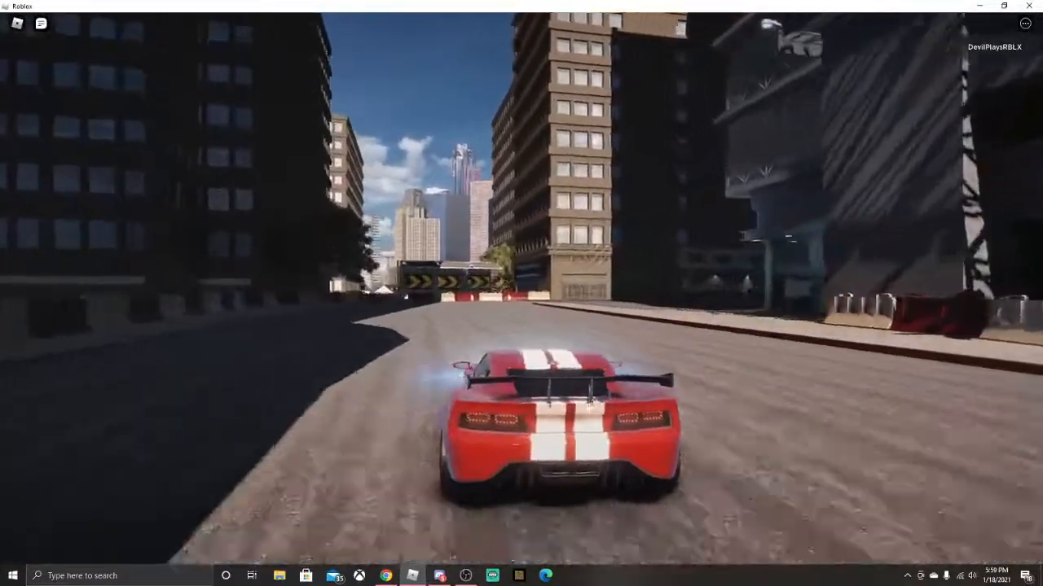
pyautogui.press('w')
pyautogui.press('d')
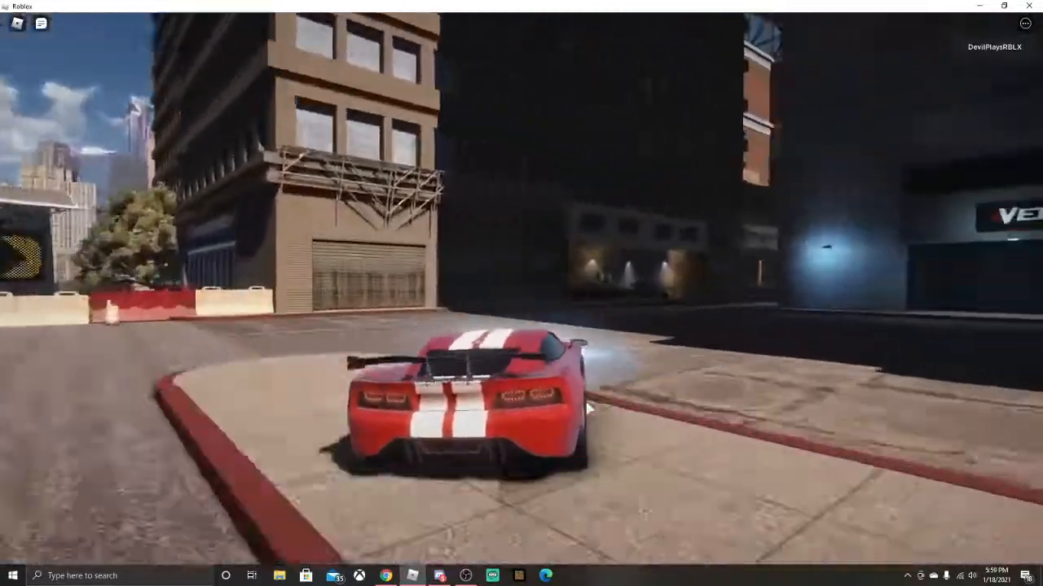
pyautogui.press('w')
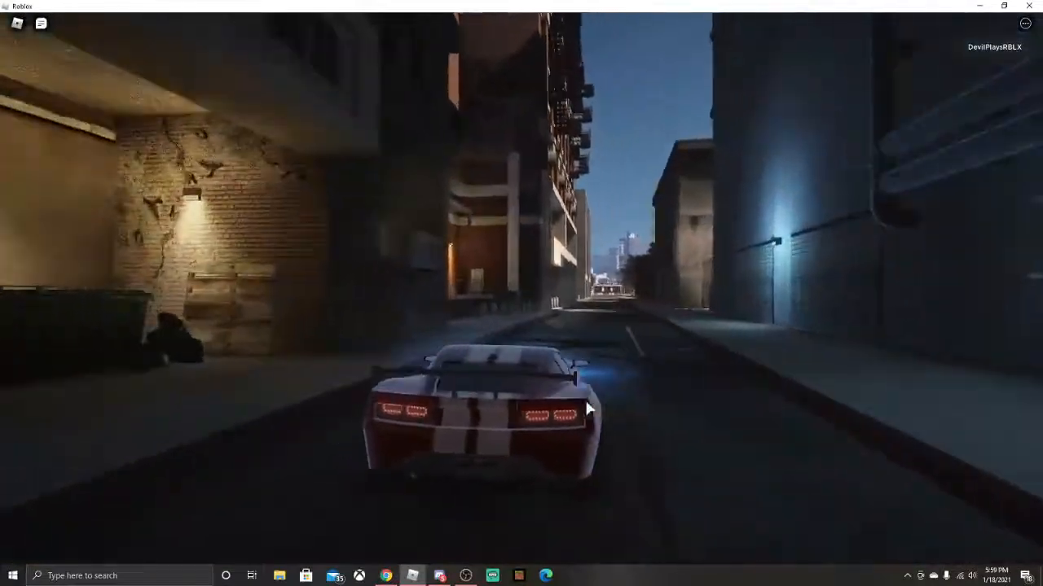
# Drive down the alley, through the intersection and into the shaded street.
pyautogui.press('w')
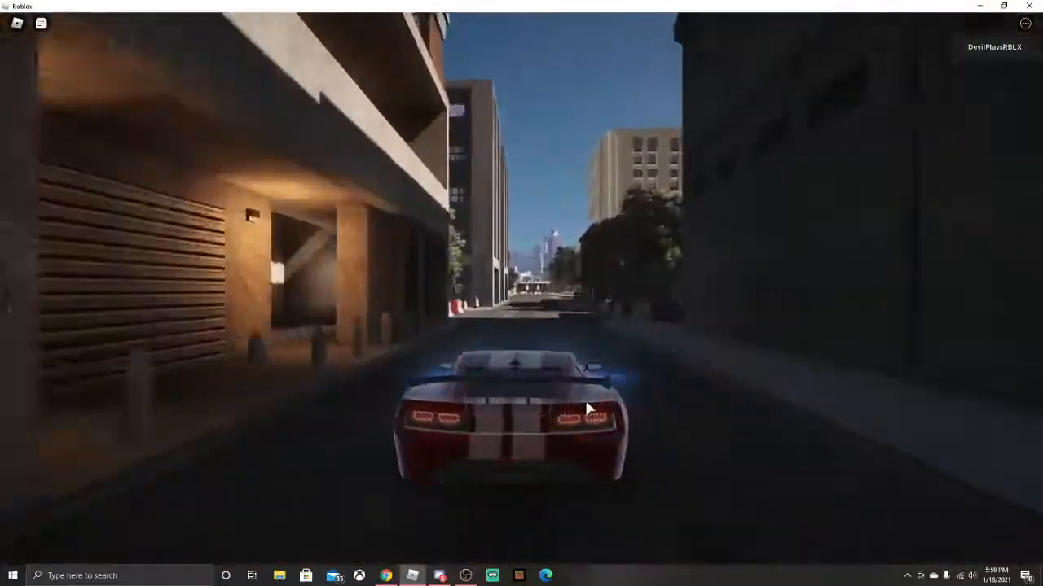
pyautogui.press('w')
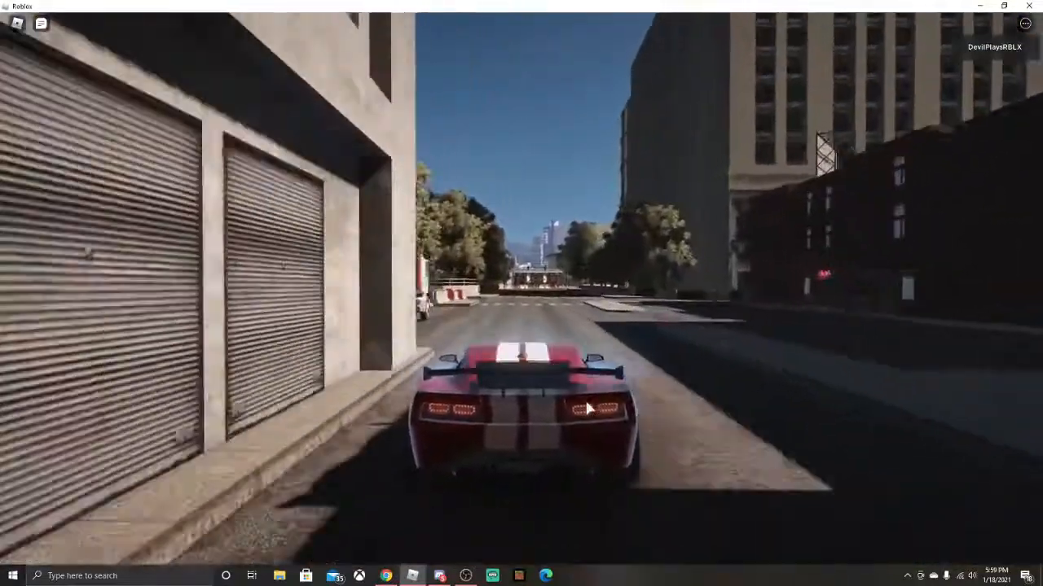
pyautogui.press('w')
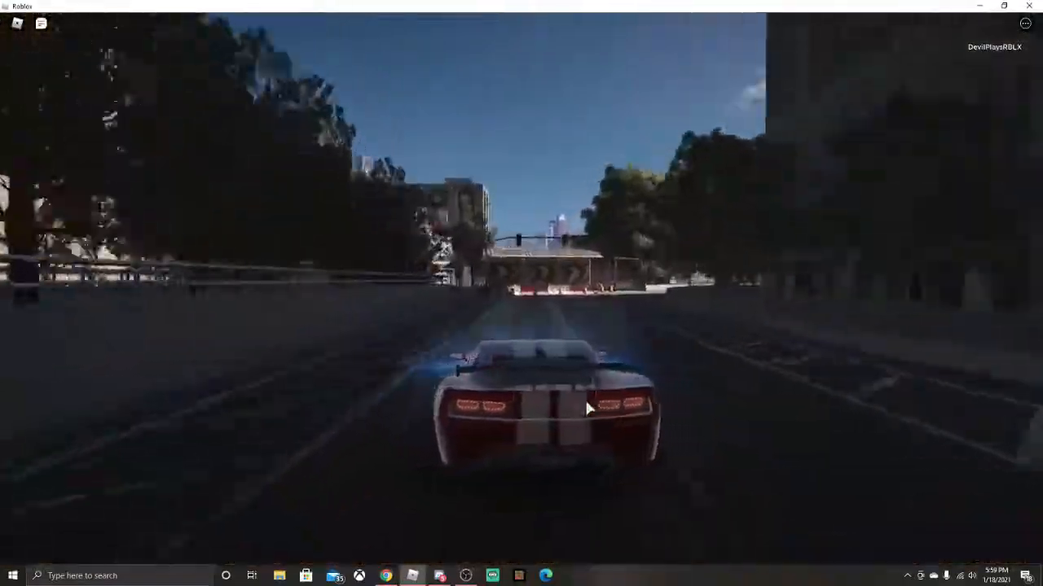
# Corner onto the palm-lined road, drift up the ramp and follow the highway's curve under the gantry.
pyautogui.press('w')
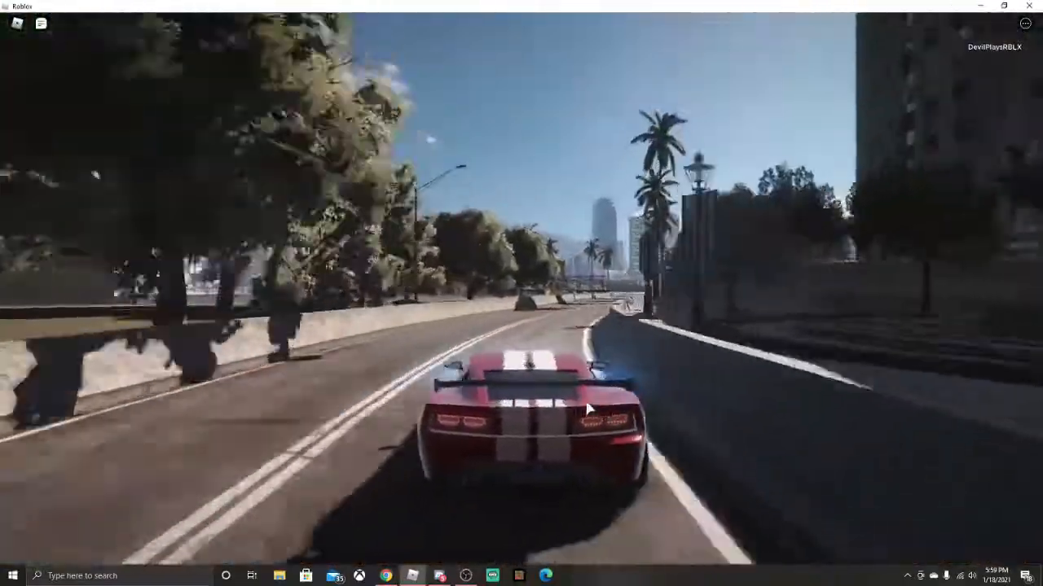
pyautogui.press('w')
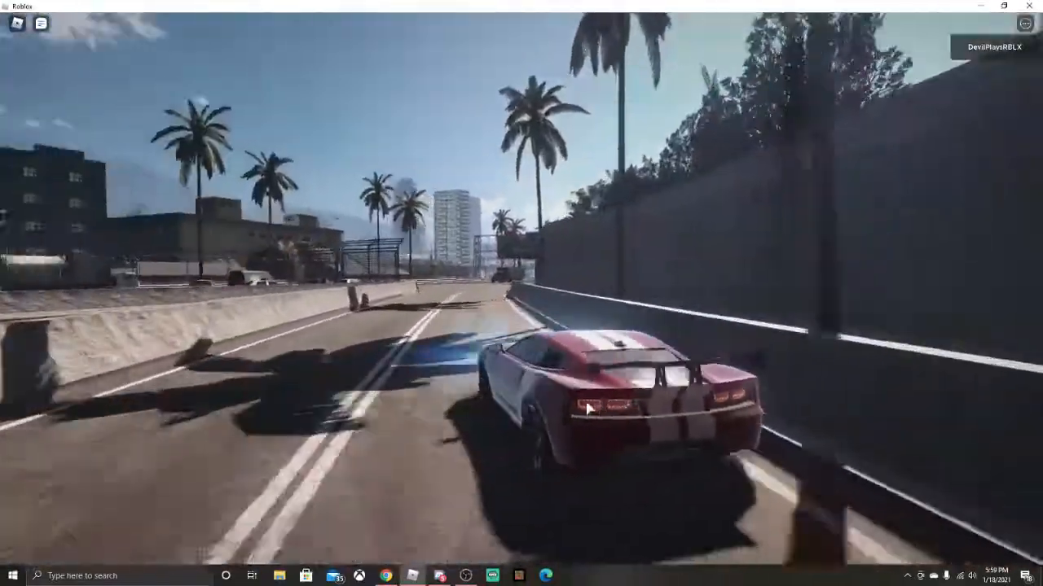
pyautogui.press('w')
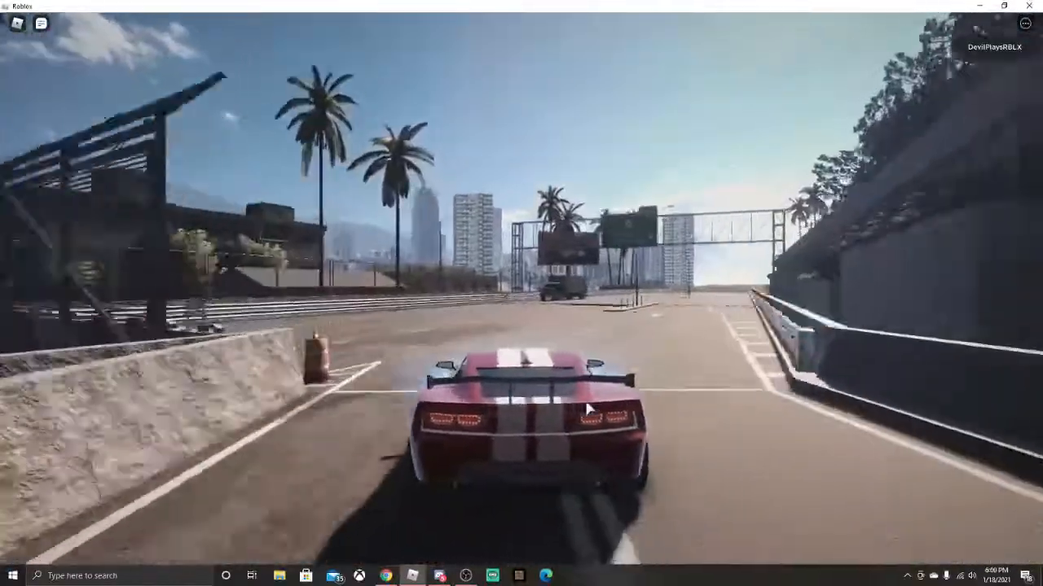
pyautogui.press('w')
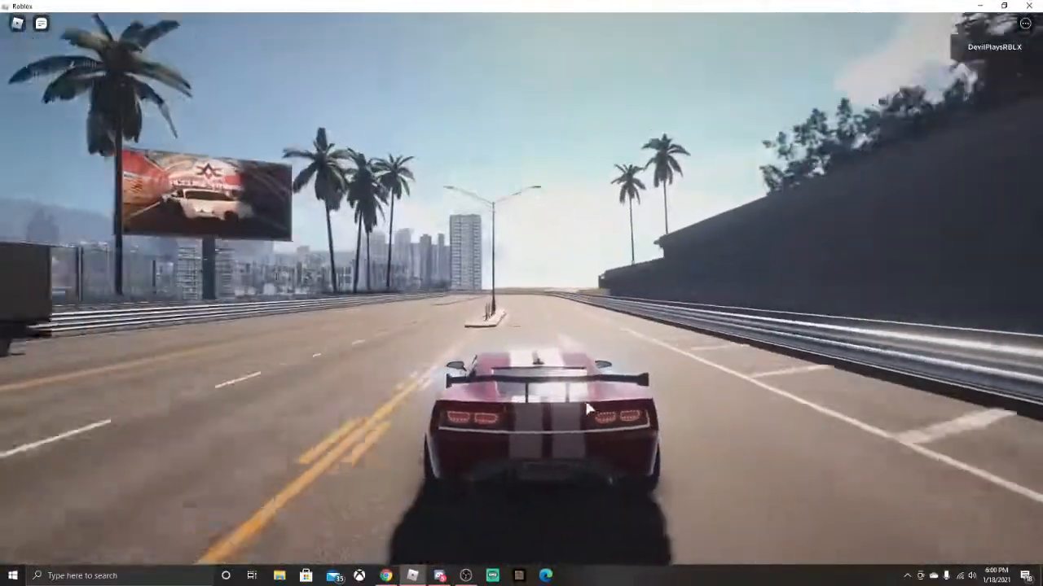
pyautogui.press('w')
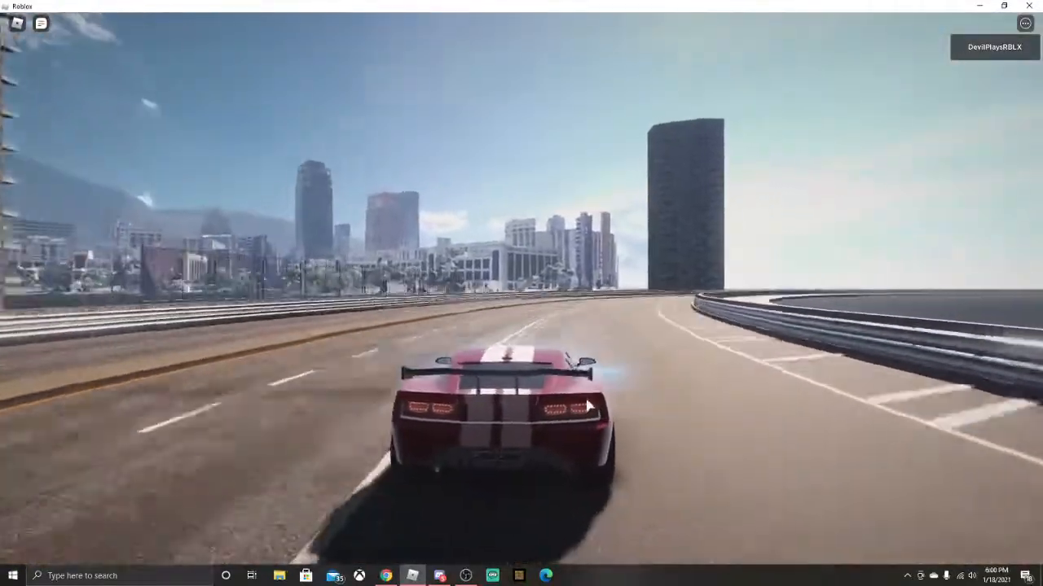
pyautogui.press('w')
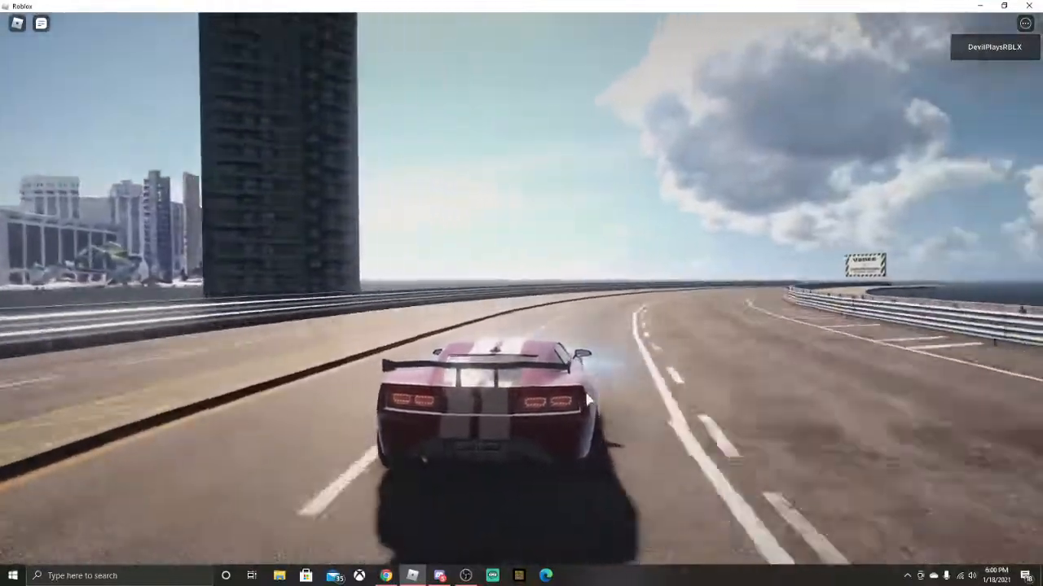
# Reach the Under Construction sign and drift hard right around the dead end.
pyautogui.press('w')
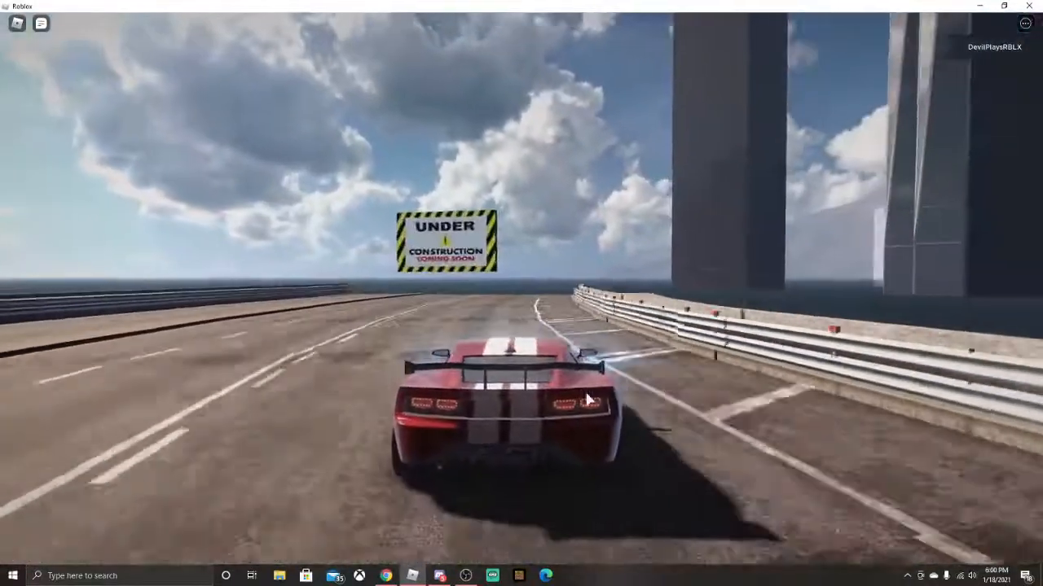
pyautogui.press('w')
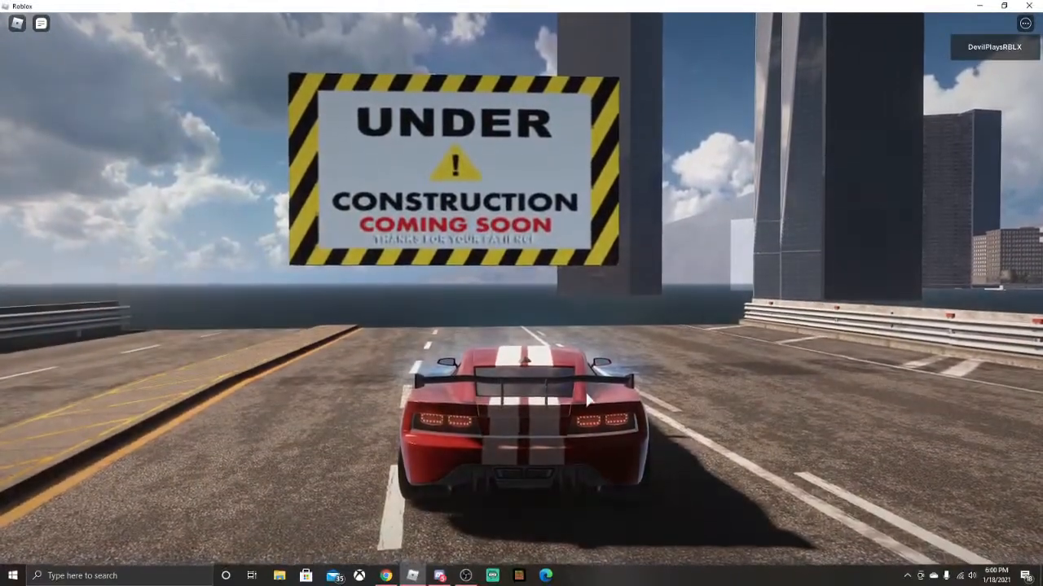
pyautogui.press('w')
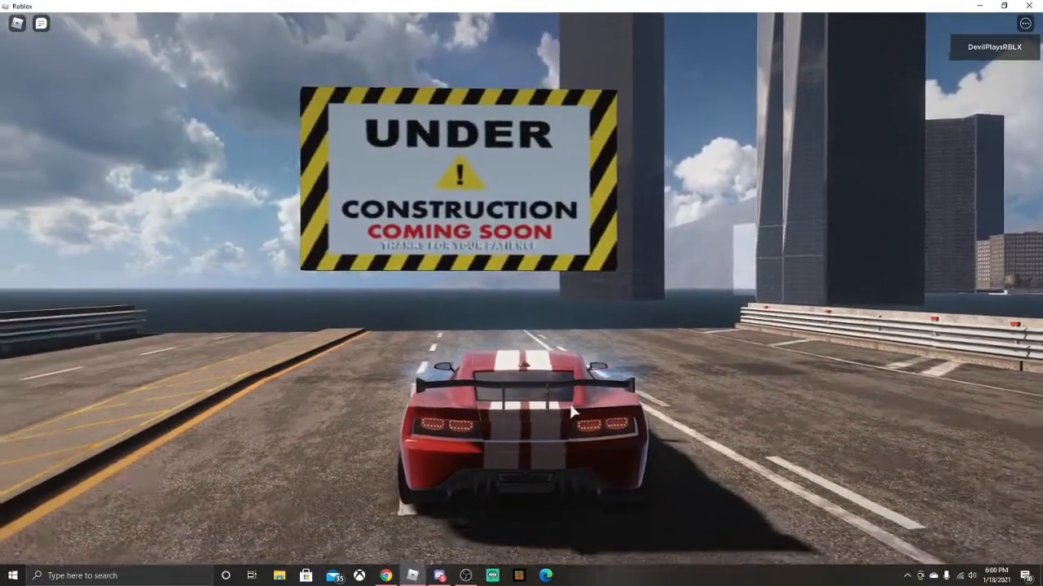
pyautogui.press('d')
pyautogui.press('w')
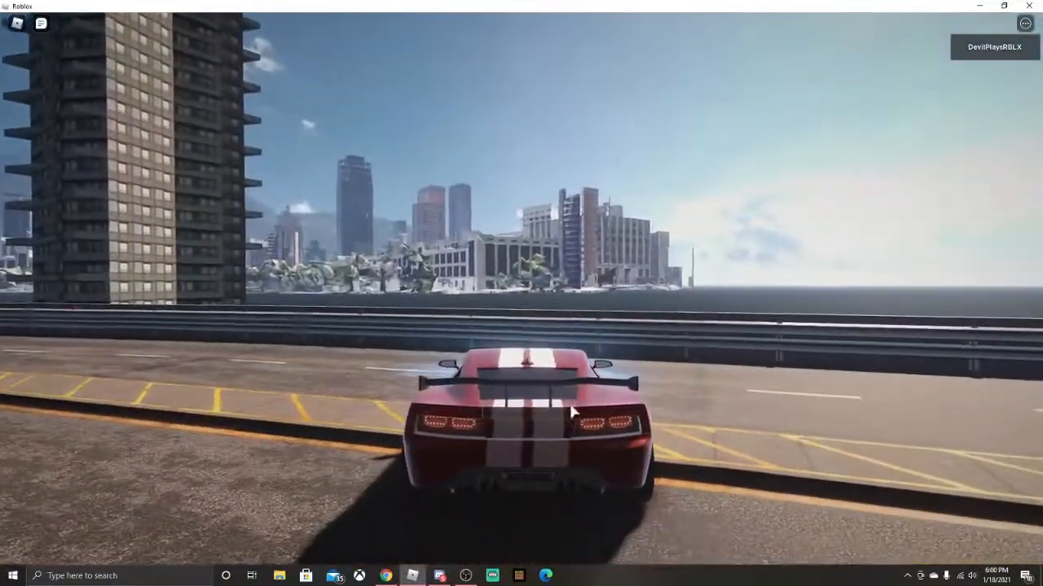
# Turn left along the curve and drive back down the waterfront highway.
pyautogui.press('w')
pyautogui.press('a')
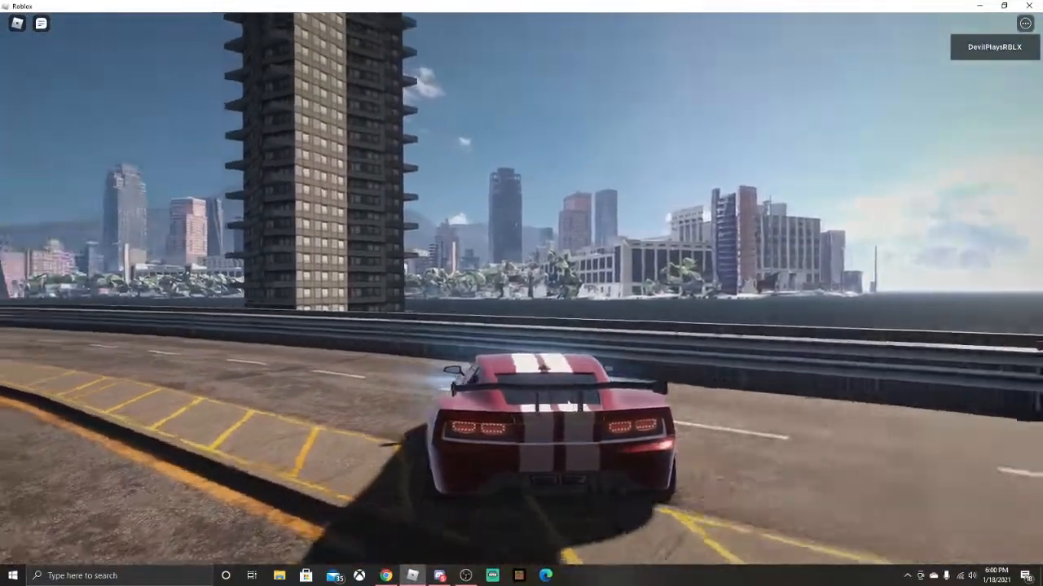
pyautogui.press('w')
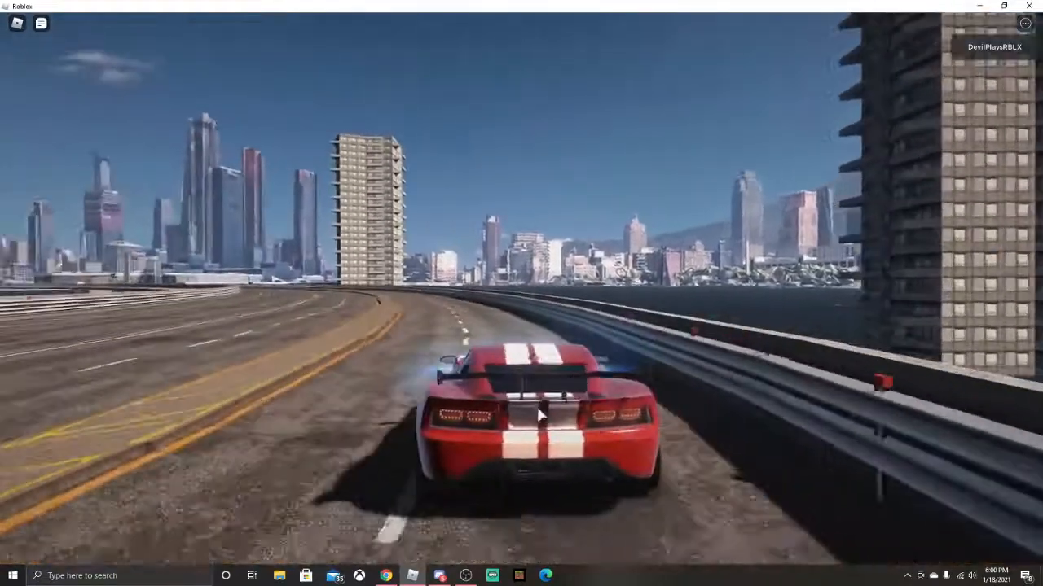
pyautogui.press('w')
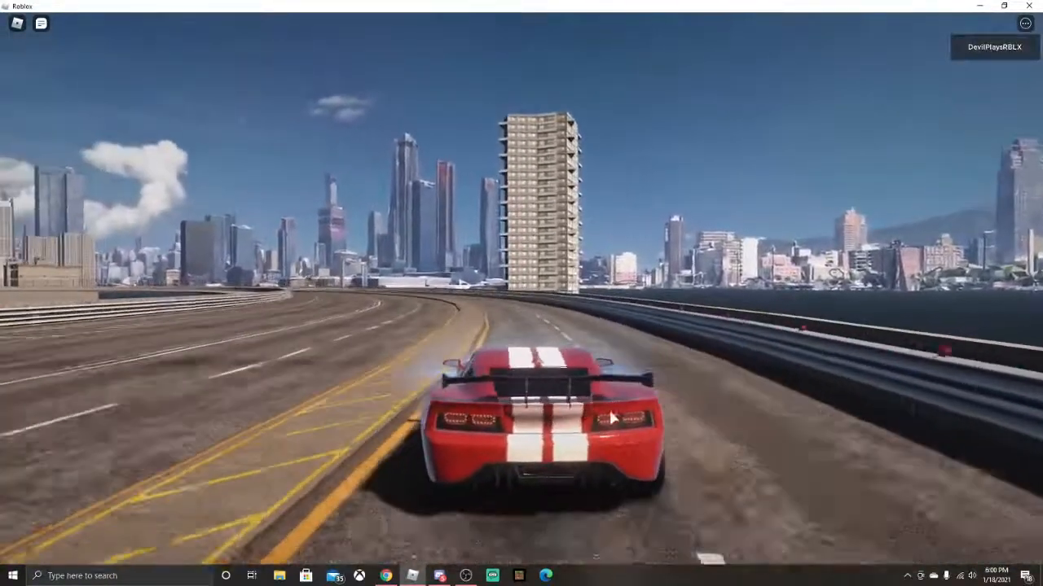
pyautogui.press('w')
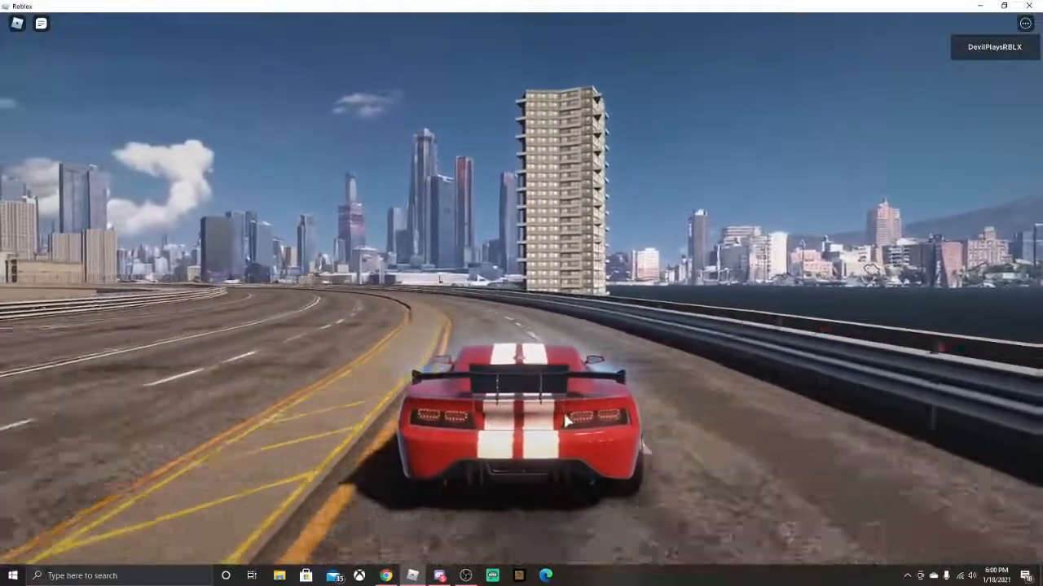